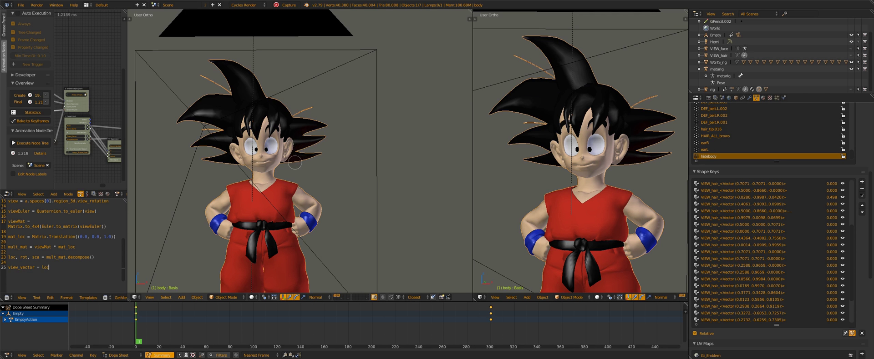
shift+middle_drag(291, 175, 330, 133)
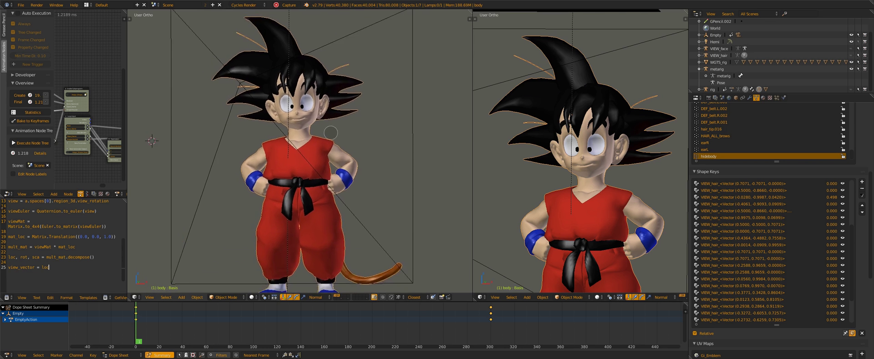
scroll(330, 133, down, 1)
shift+middle_drag(316, 154, 327, 135)
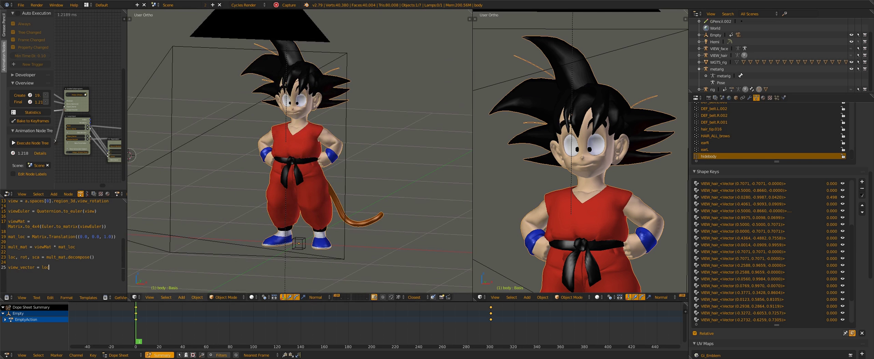
Switch the node editor to the compositing nodes, widen it, and examine the node chain through to its outputs
drag(127, 155, 202, 155)
click(93, 193)
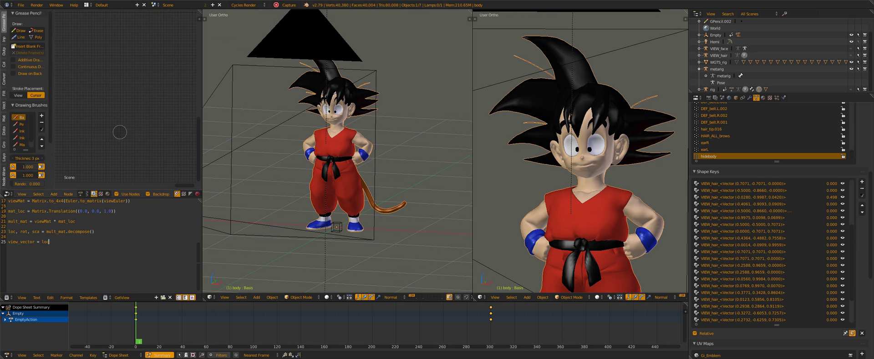
key(Home)
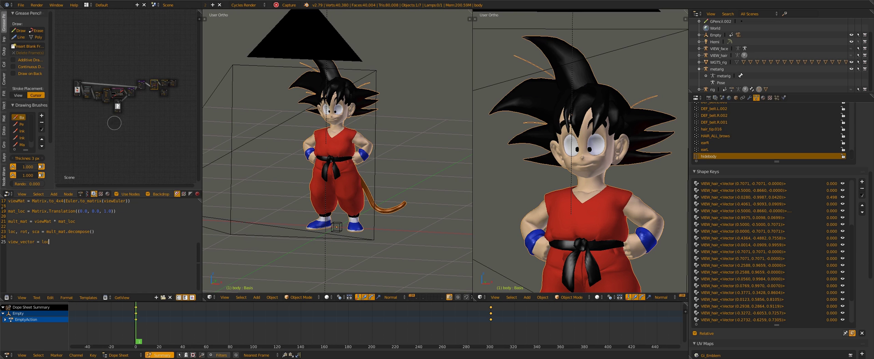
scroll(120, 118, up, 5)
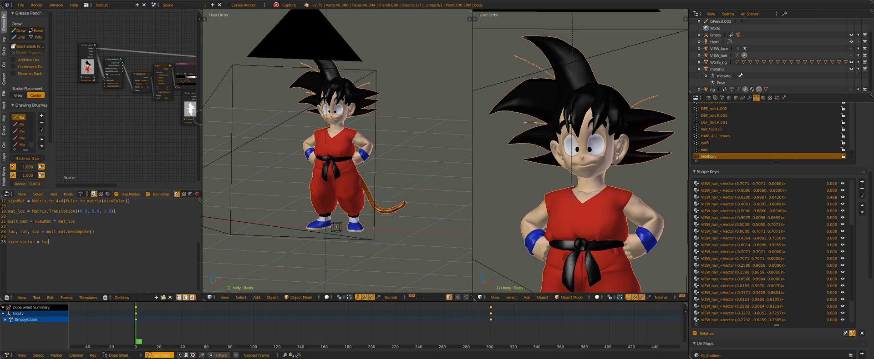
drag(202, 113, 363, 110)
scroll(281, 100, up, 4)
middle_drag(280, 100, 196, 105)
middle_drag(320, 118, 246, 104)
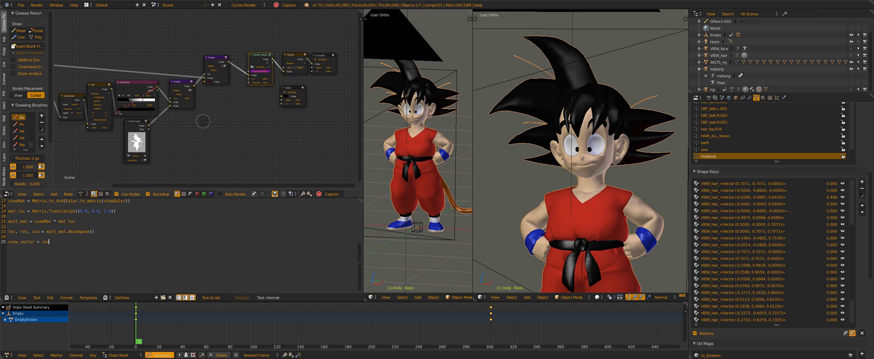
Make the character's rig visible and widen the main 3D view again
key(g)
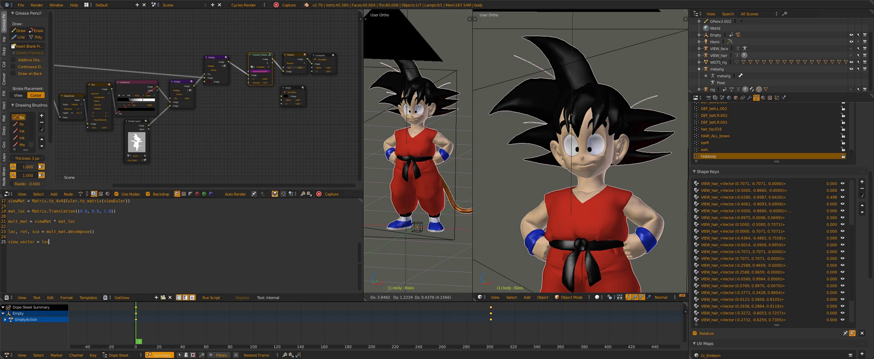
right_click(851, 90)
click(851, 89)
shift+middle_drag(426, 162, 432, 146)
scroll(418, 150, up, 2)
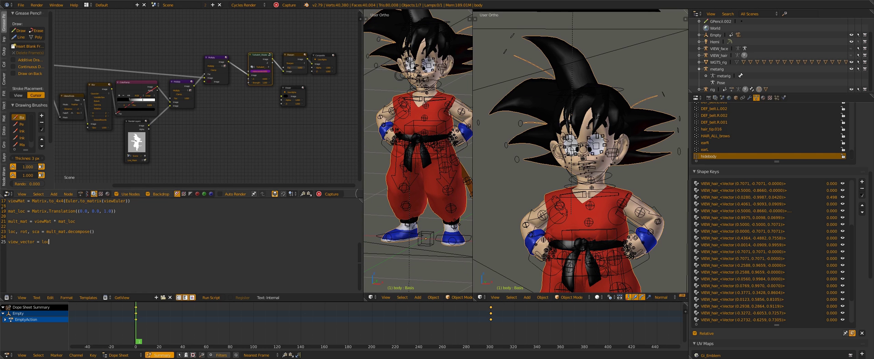
drag(363, 194, 178, 203)
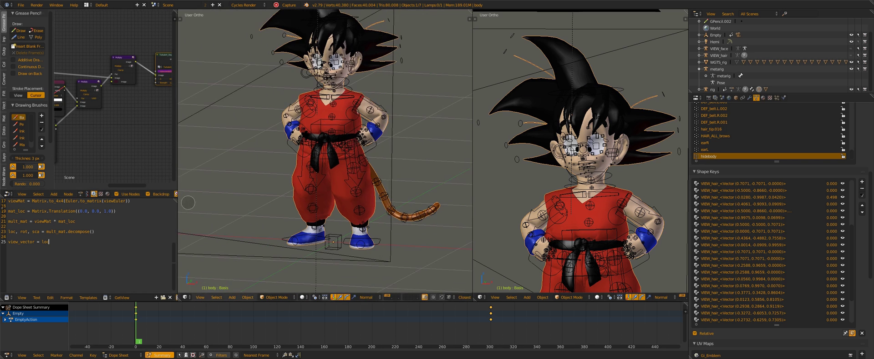
Select bones along the character's tail to inspect the tail part of the rig
middle_drag(292, 182, 292, 227)
middle_drag(409, 222, 355, 209)
right_click(389, 227)
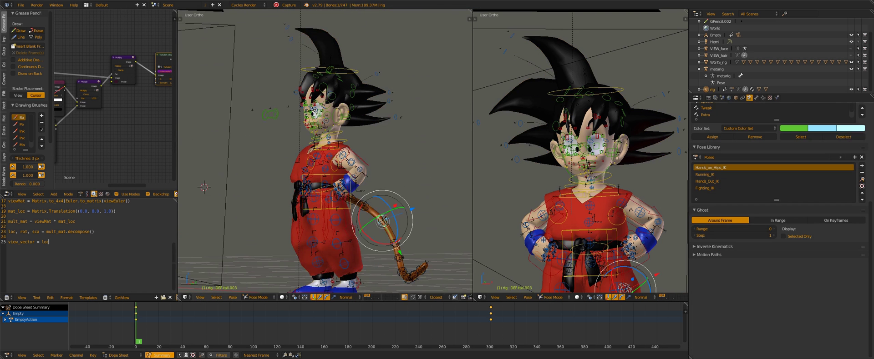
shift+middle_drag(376, 165, 388, 118)
right_click(358, 215)
middle_drag(355, 222, 400, 232)
Inspect the upper rig by selecting the head control, followed by the hair spike control above the head
shift+middle_drag(369, 182, 365, 226)
middle_drag(364, 137, 357, 114)
right_click(347, 66)
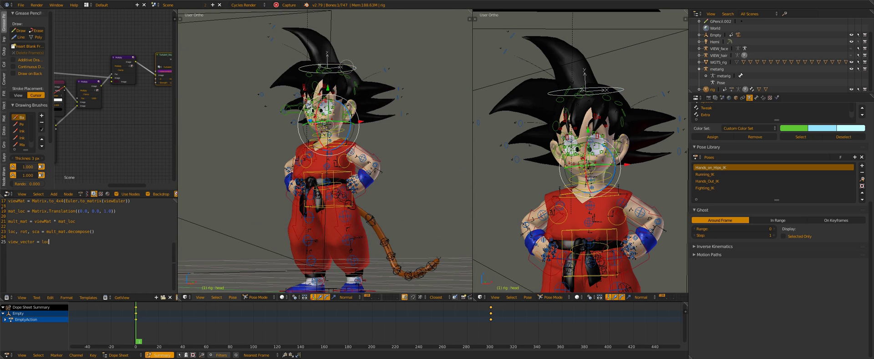
right_click(275, 26)
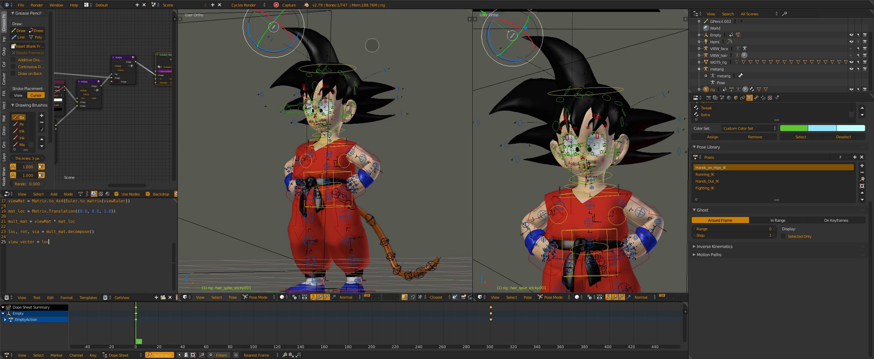
middle_drag(372, 45, 378, 88)
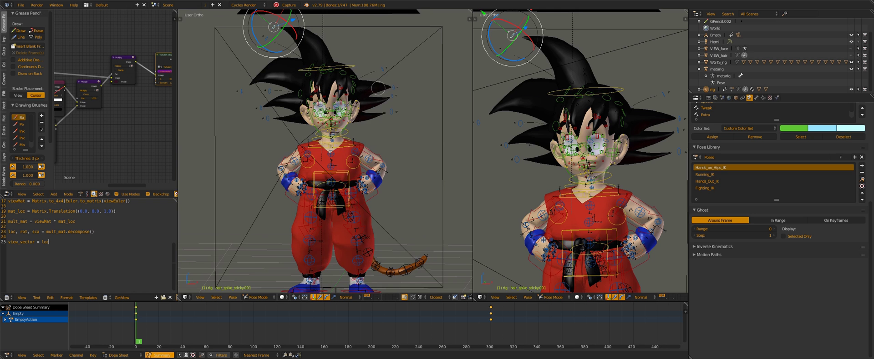
shift+middle_drag(334, 43, 303, 73)
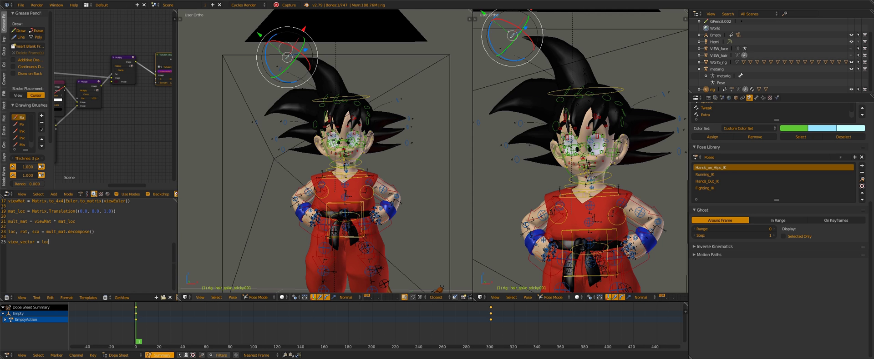
Select the body mesh and hide the rig
middle_drag(338, 76, 338, 90)
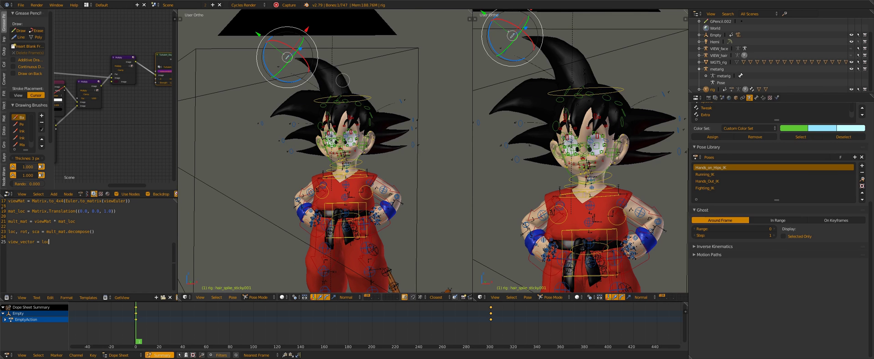
right_drag(342, 80, 363, 87)
right_click(354, 128)
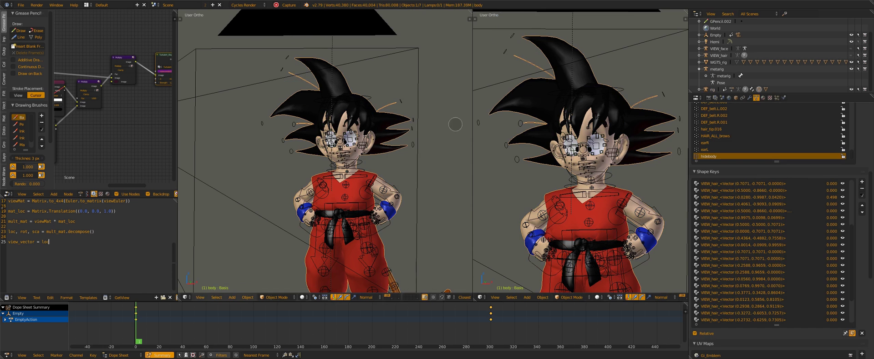
click(850, 89)
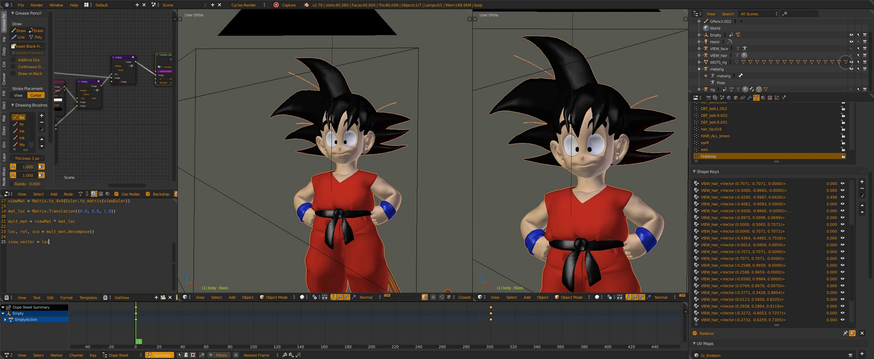
Make the VIEW_face and VIEW_hair armatures visible around the character's head
click(851, 48)
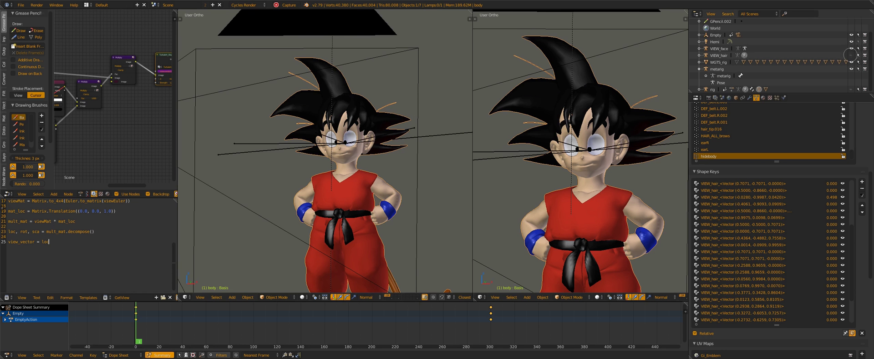
click(851, 55)
middle_drag(371, 86, 351, 115)
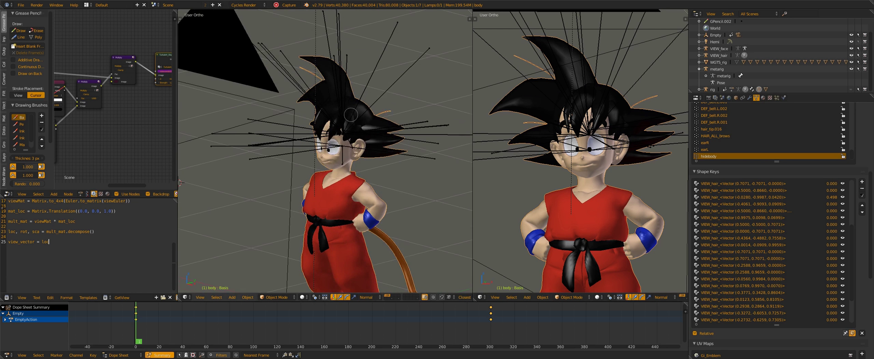
Select the VIEW_face armature and inspect individual VIEW_hair bones in Pose Mode
right_click(341, 151)
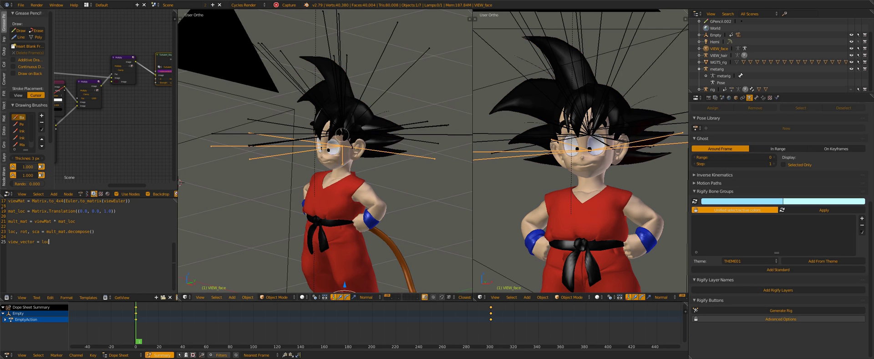
key(ctrl+Tab)
right_click(347, 128)
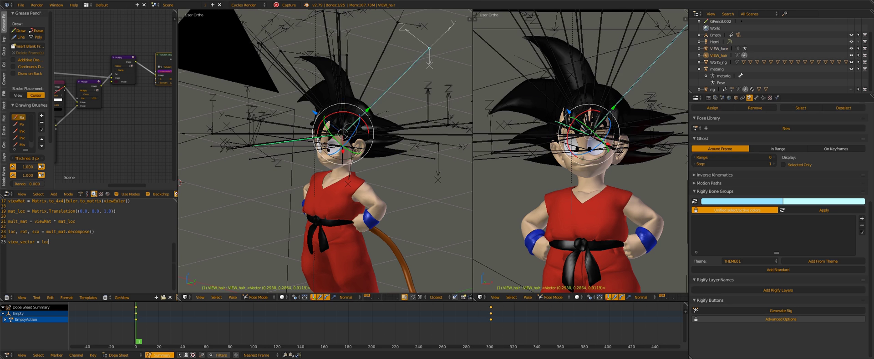
click(258, 297)
right_click(372, 79)
right_click(300, 83)
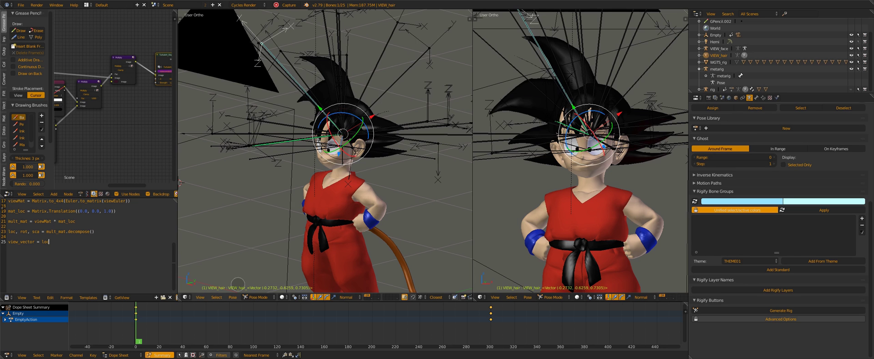
Select the body mesh and look through its VIEW_hair and VIEW_face shape keys
right_click(355, 94)
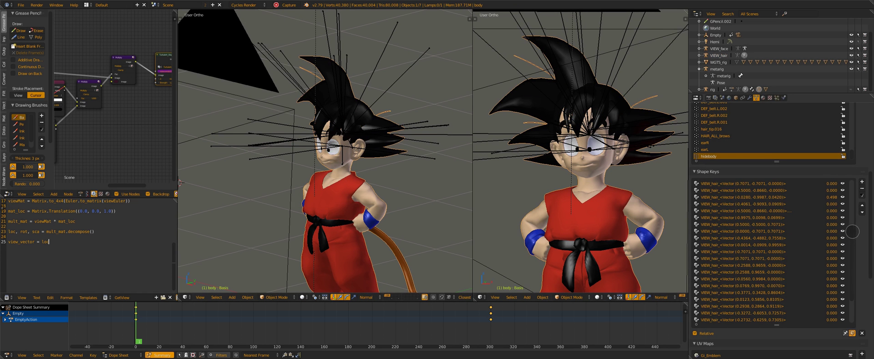
scroll(852, 228, up, 4)
scroll(853, 219, down, 5)
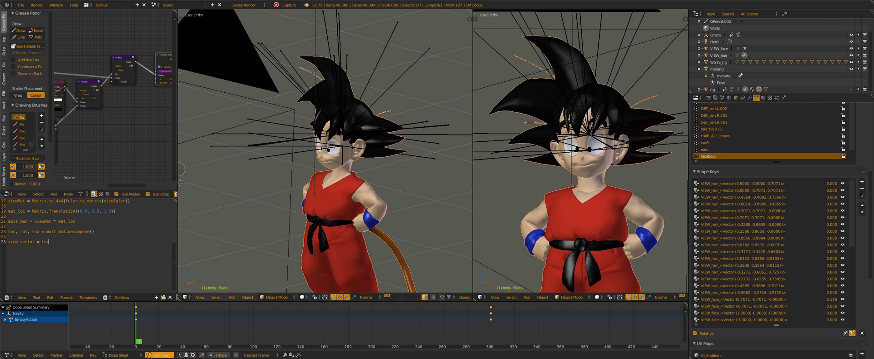
Widen the node editor, switch it to the Final animation node tree, and examine its nodes and the GetView script
drag(179, 183, 292, 183)
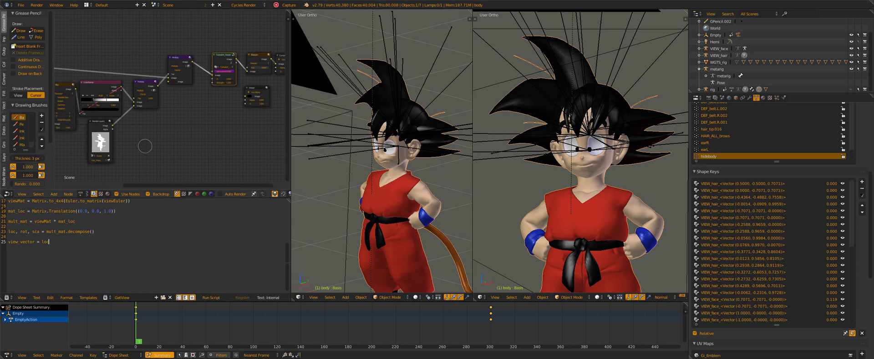
middle_drag(149, 141, 212, 114)
click(81, 194)
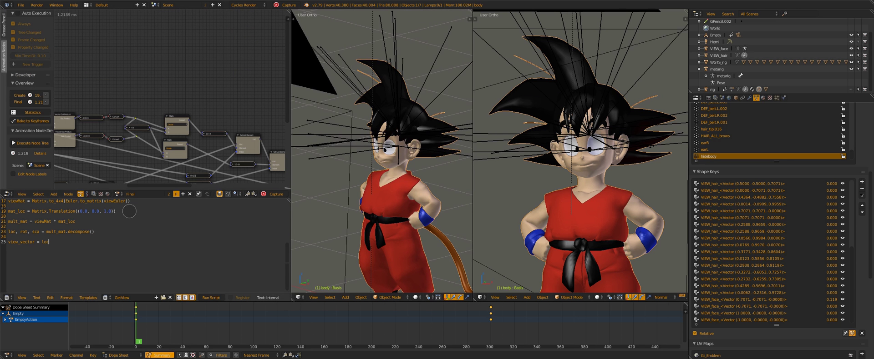
scroll(56, 246, up, 5)
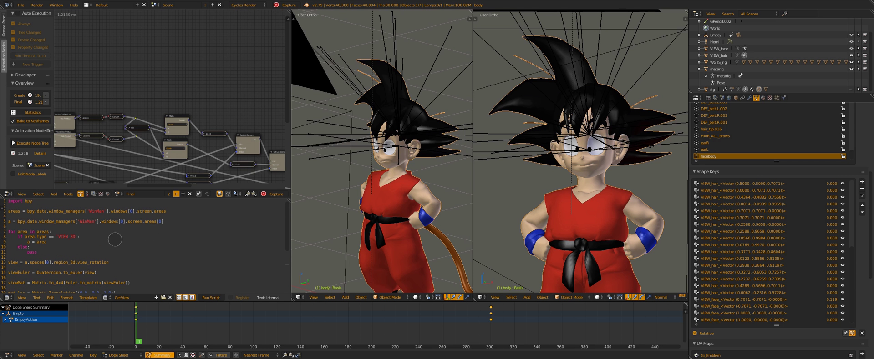
middle_drag(136, 86, 195, 44)
middle_drag(55, 104, 203, 111)
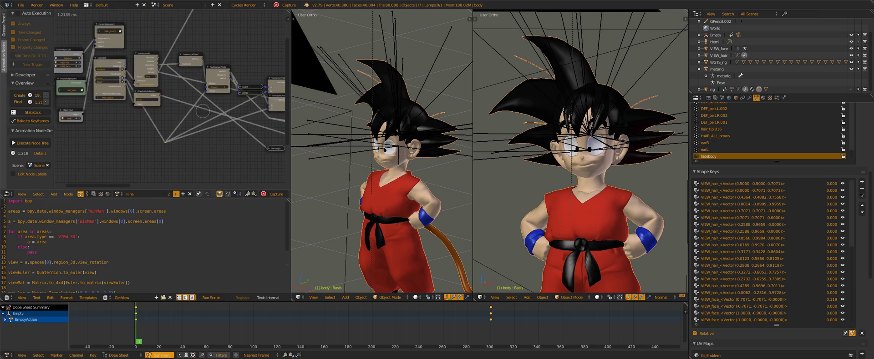
middle_drag(139, 112, 194, 111)
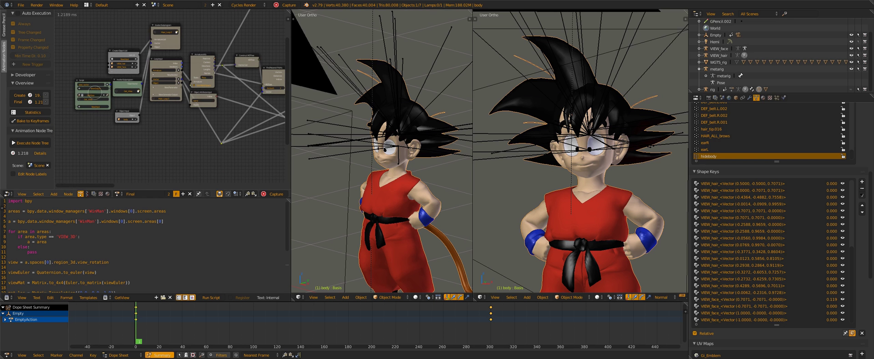
Open the CreateBone animation node tree and view its nodes
click(19, 95)
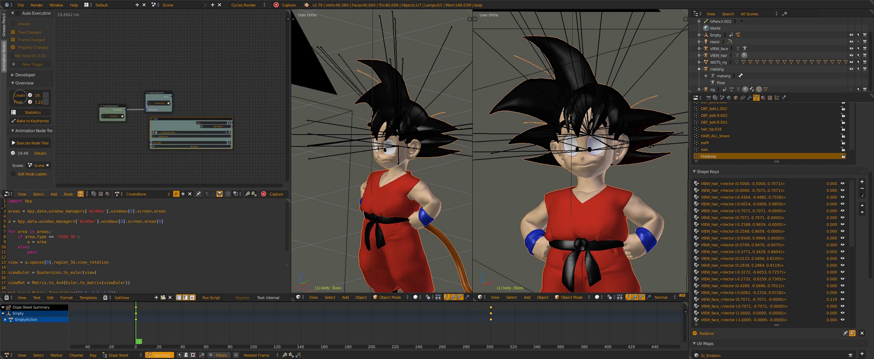
middle_drag(177, 91, 163, 60)
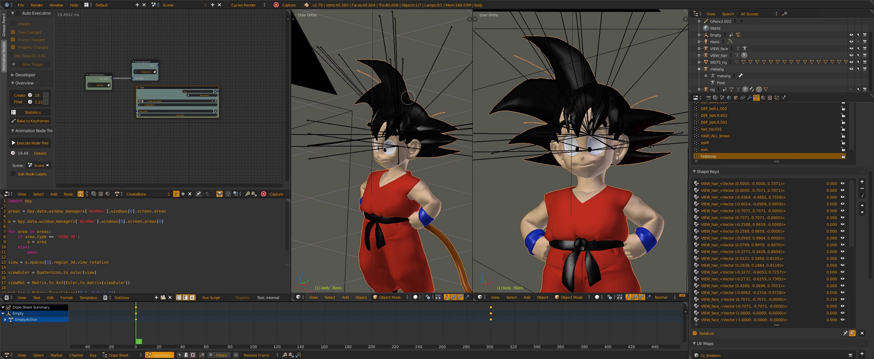
Select the VIEW_hair armature and return it to Object Mode to view its bones around the head
right_click(355, 135)
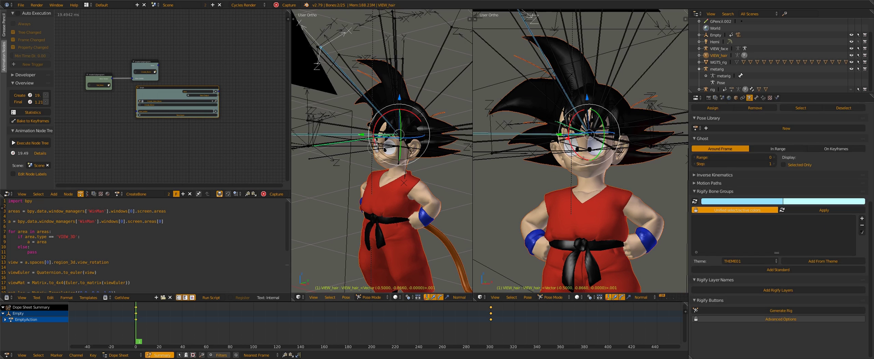
click(371, 297)
click(367, 284)
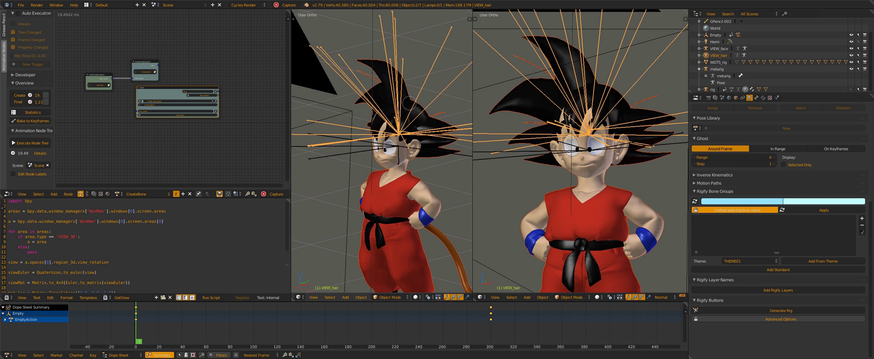
middle_drag(406, 106, 395, 137)
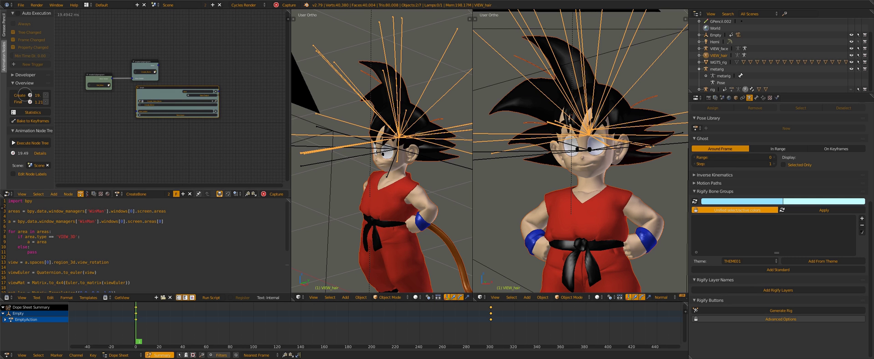
Switch the node editor back to the Final animation node tree
click(18, 102)
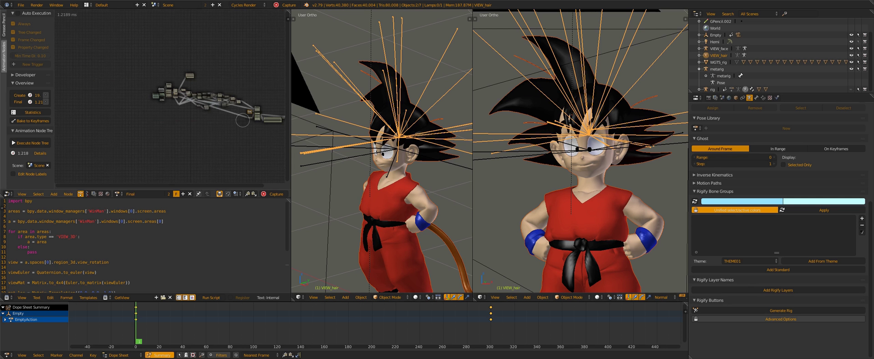
Examine the Final node tree from its object inputs through the armature, nearest-point and vector product nodes to the math nodes
scroll(212, 120, up, 8)
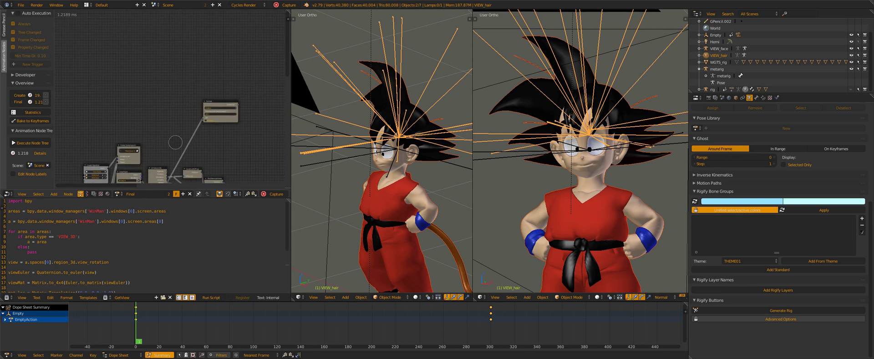
scroll(198, 100, up, 4)
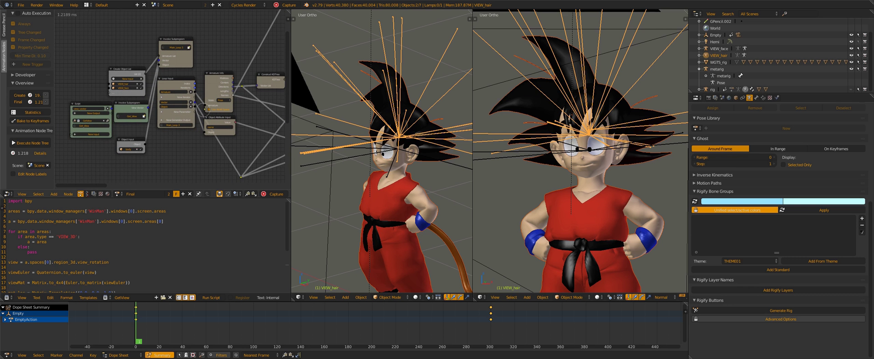
middle_drag(220, 68, 169, 74)
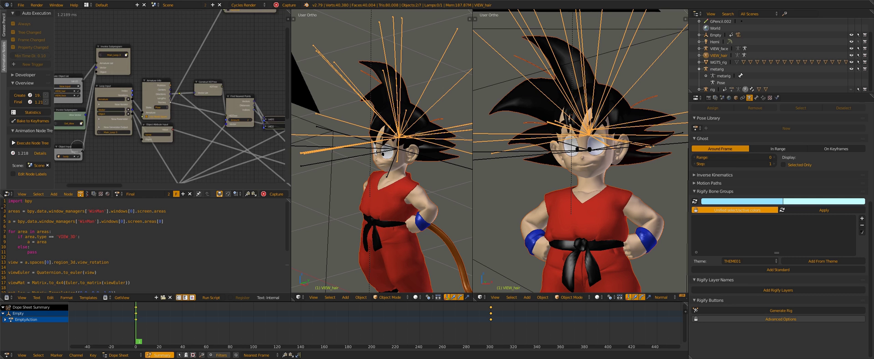
middle_drag(252, 53, 273, 44)
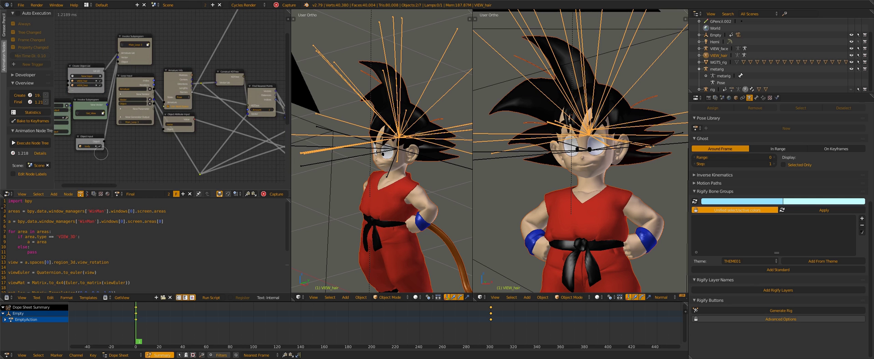
middle_drag(212, 70, 139, 78)
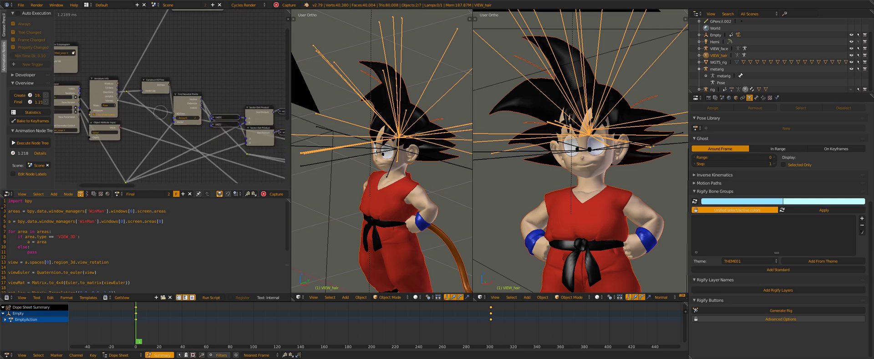
middle_drag(161, 112, 198, 115)
middle_drag(223, 92, 175, 65)
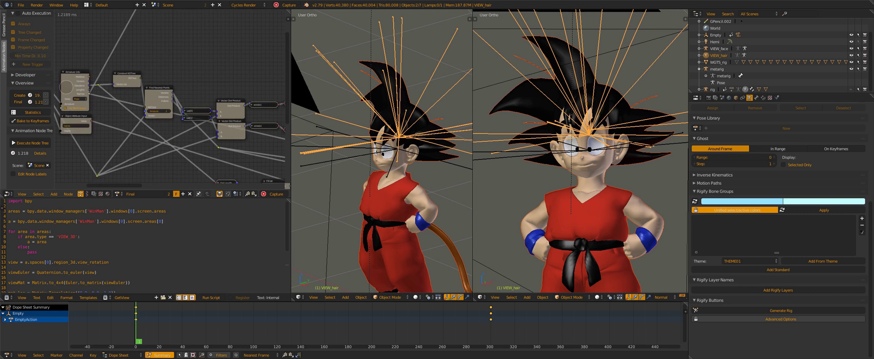
middle_drag(249, 99, 147, 95)
View the VIEW_hair bones around the character's head from three-quarter and side angles
middle_drag(397, 146, 384, 153)
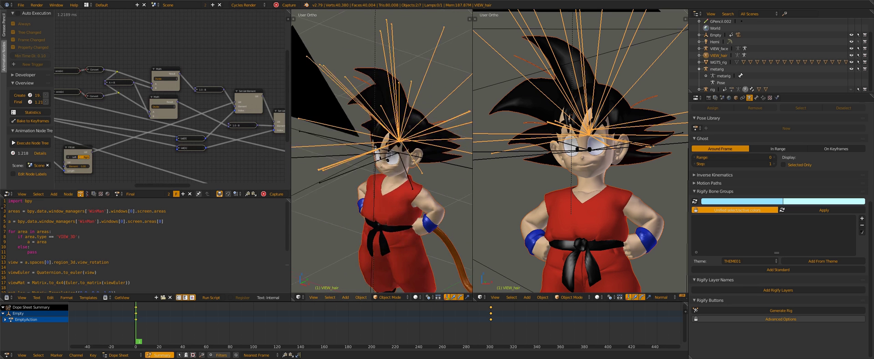
middle_drag(416, 116, 388, 112)
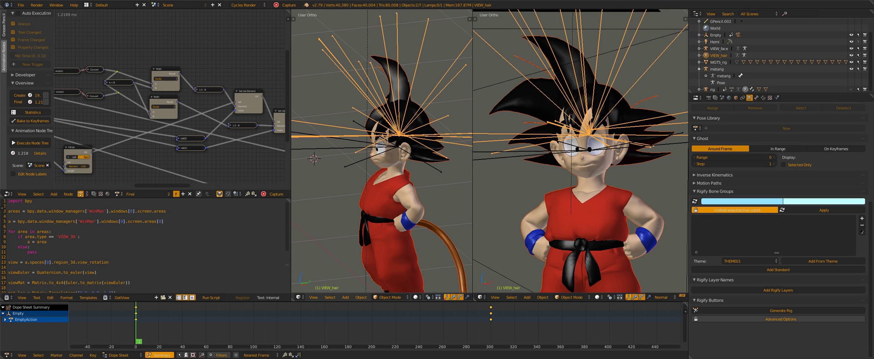
middle_drag(386, 143, 405, 143)
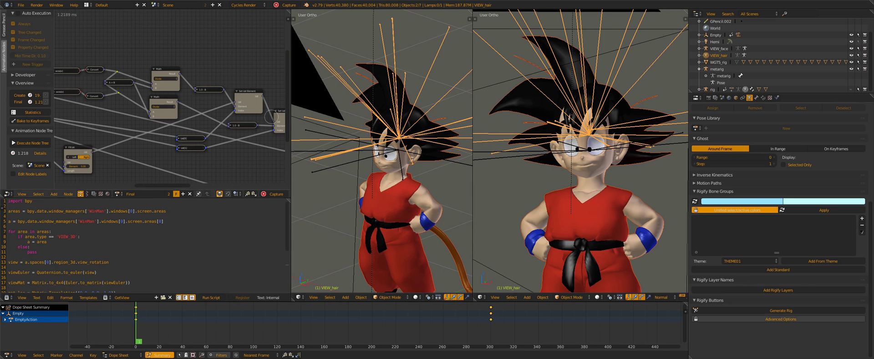
Examine the rest of the Final node tree, from the math nodes to the expression and Shape Key Output nodes
middle_drag(260, 150, 127, 78)
middle_drag(273, 107, 194, 88)
mouse_move(261, 75)
middle_down()
mouse_move(225, 73)
mouse_move(258, 77)
middle_up()
mouse_move(162, 95)
middle_down()
mouse_move(227, 89)
mouse_move(197, 84)
mouse_move(168, 96)
middle_up()
middle_drag(210, 109, 190, 111)
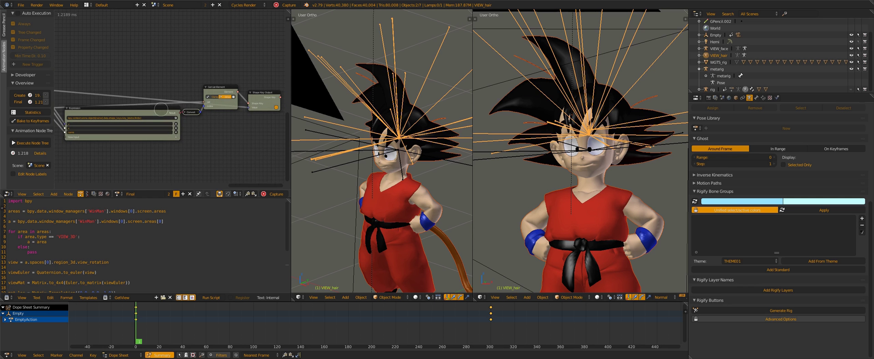
middle_drag(226, 90, 187, 97)
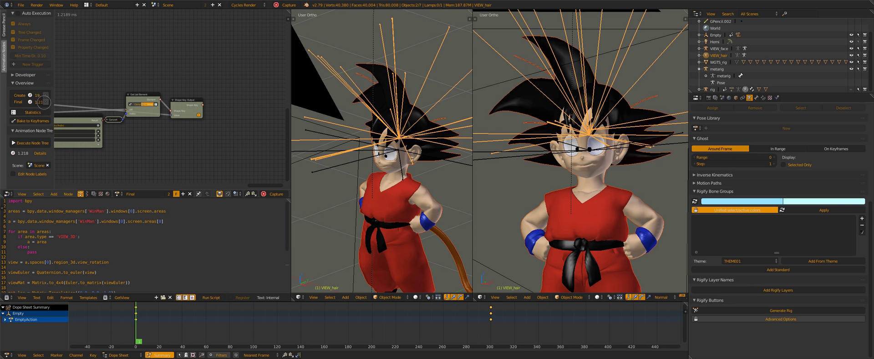
Enable auto execution for the Final node tree and hide the VIEW_hair and VIEW_face armatures
click(44, 103)
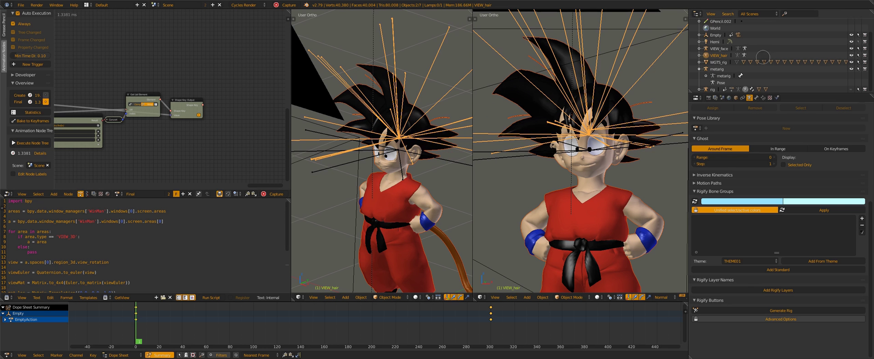
click(850, 55)
click(851, 49)
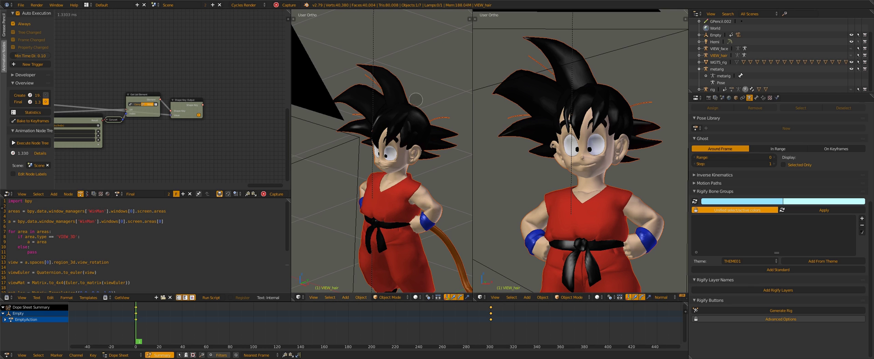
View the character from different angles and switch the Final tree's auto execution off and back on to compare the hair shapes
middle_drag(415, 100, 348, 106)
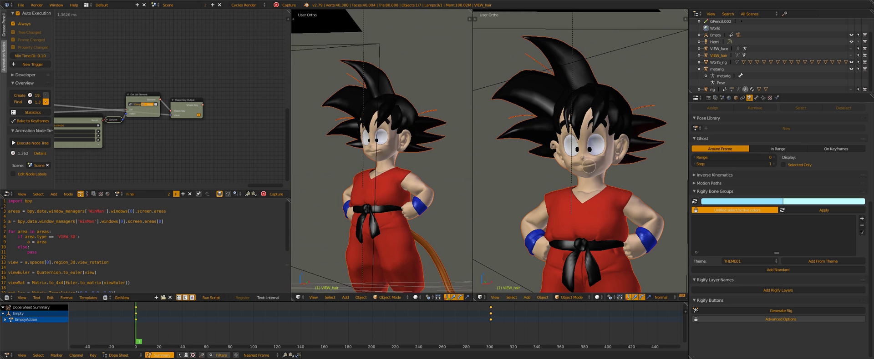
middle_drag(391, 144, 378, 145)
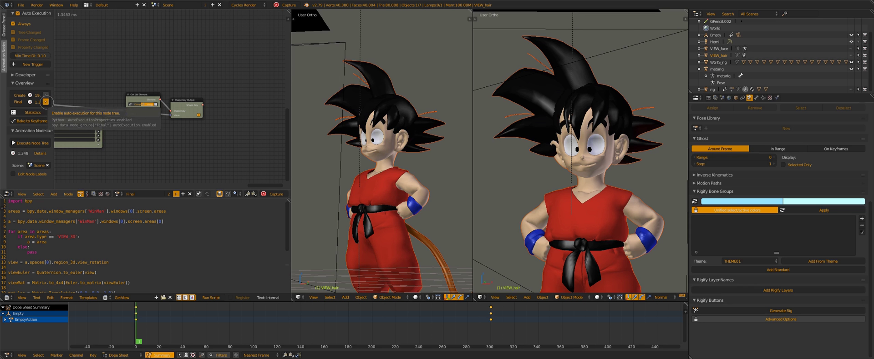
middle_drag(360, 126, 322, 116)
click(46, 101)
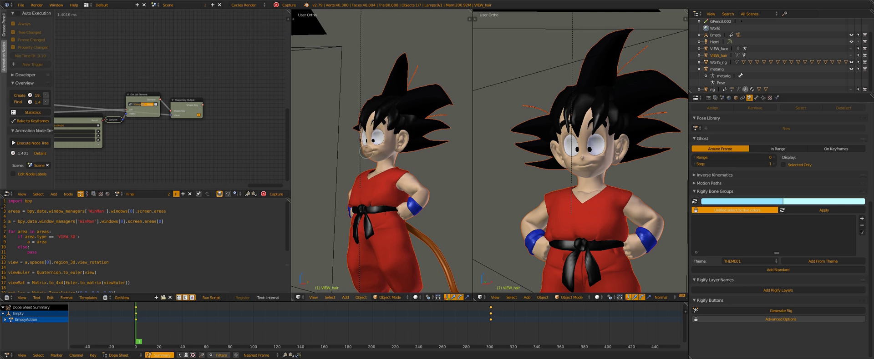
click(46, 102)
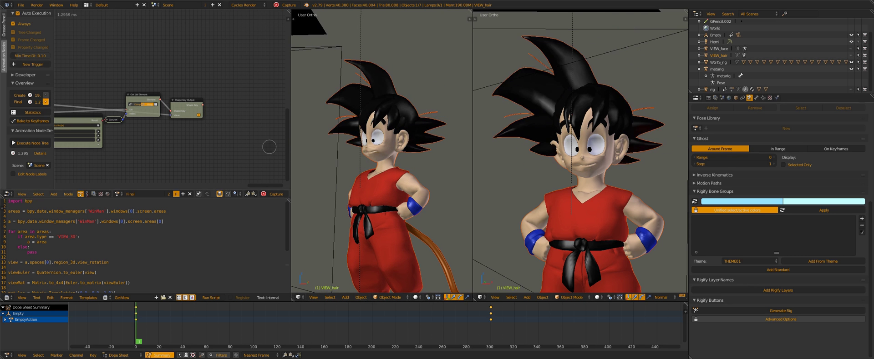
Check the view-dependent hair from the side, three-quarter and front views, and disable the Final tree's auto execution
middle_drag(366, 128, 381, 114)
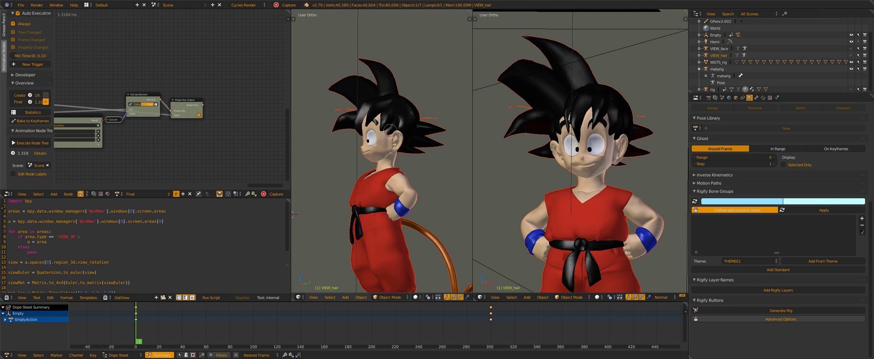
middle_drag(389, 132, 378, 133)
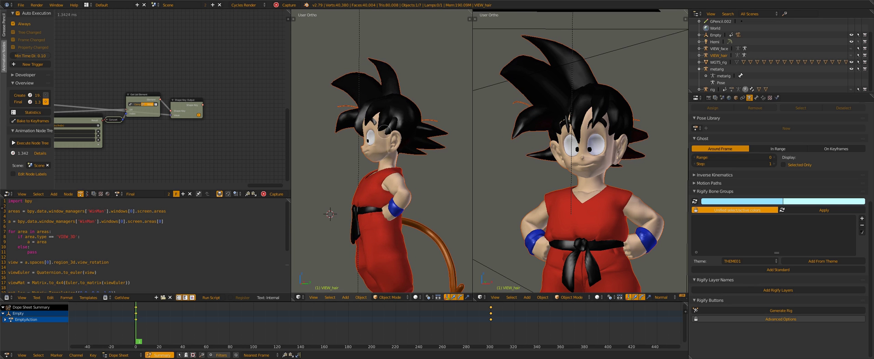
mouse_move(391, 106)
middle_down()
mouse_move(399, 100)
mouse_move(386, 109)
middle_up()
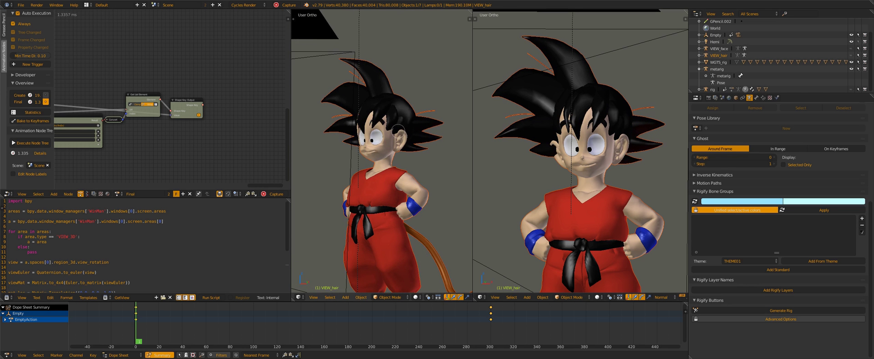
middle_drag(400, 128, 412, 128)
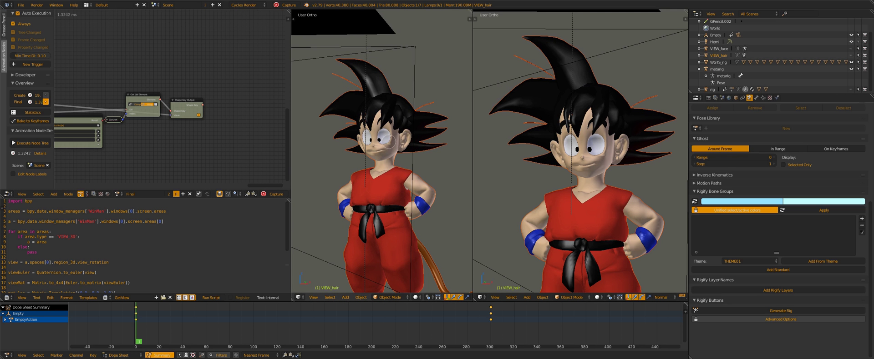
middle_drag(397, 127, 385, 138)
click(45, 102)
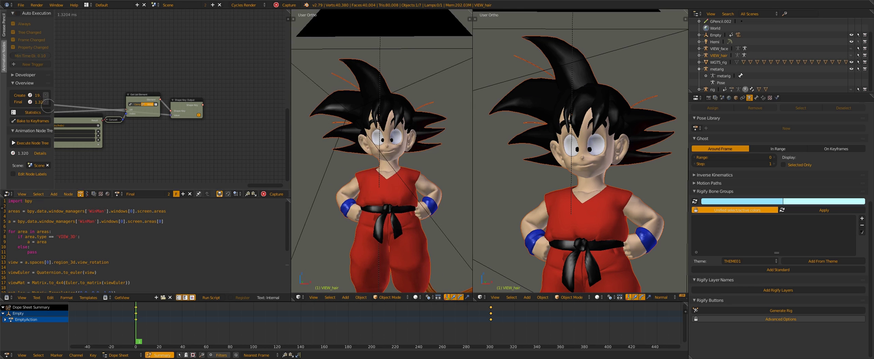